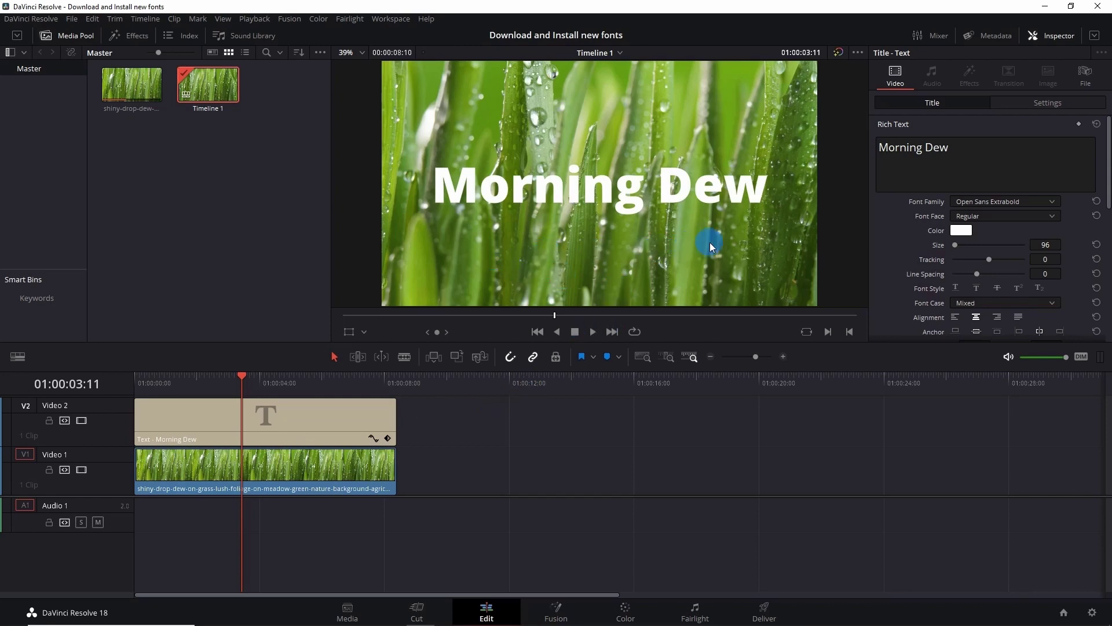
- Review the fonts available to the Morning Dew title in the Font Family list
click(1052, 204)
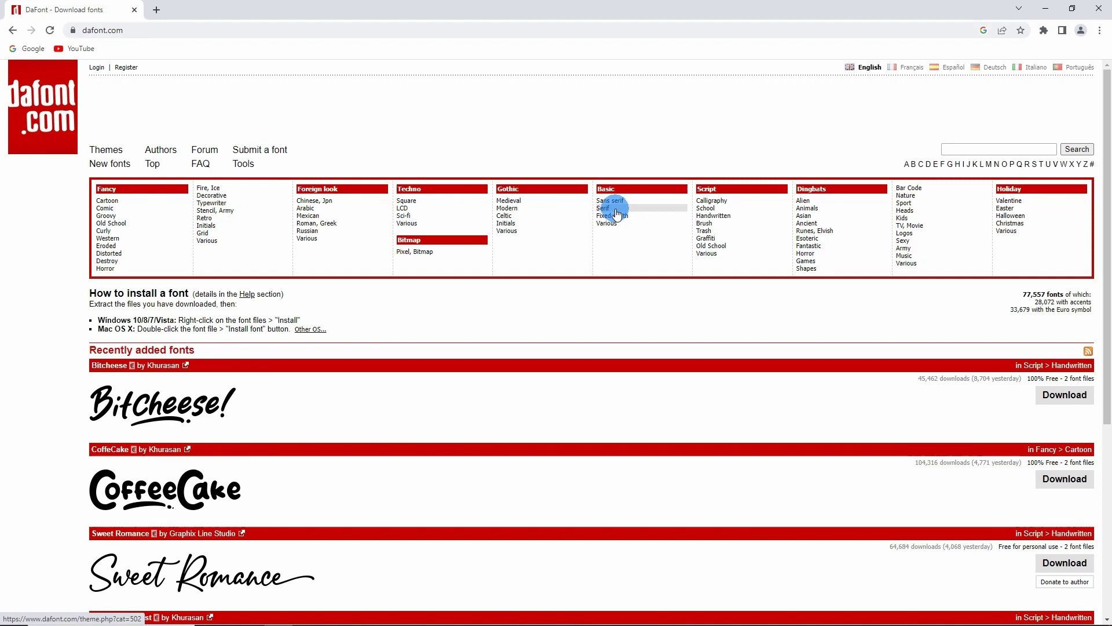
- Browse dafont.com's Fancy > Decorative category to find Earwig Factory
click(212, 196)
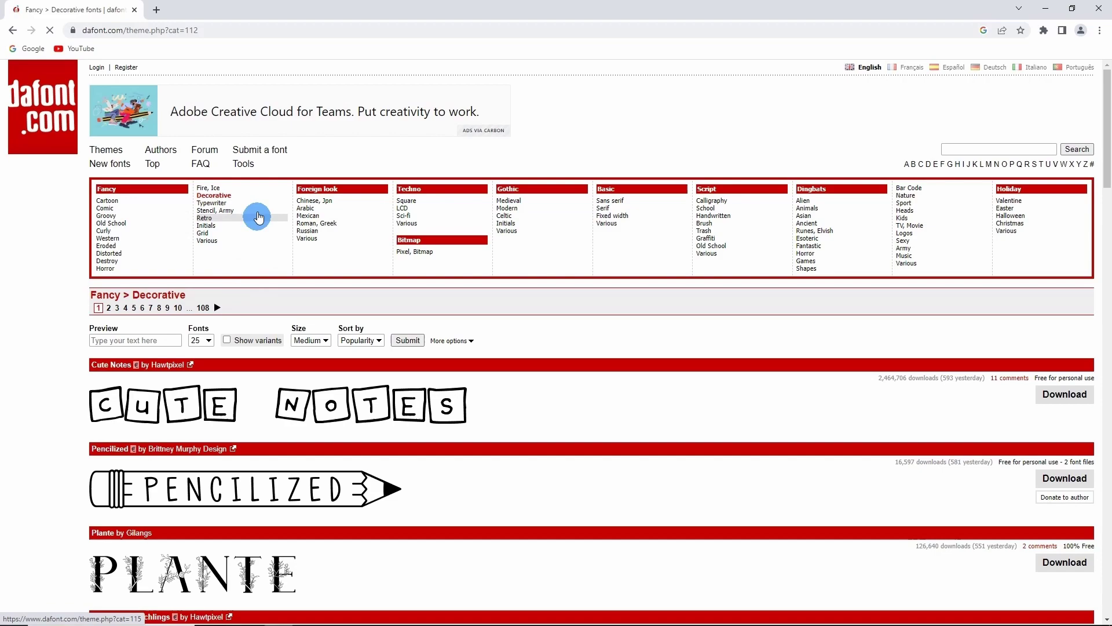
scroll(249, 243, down, 3)
scroll(345, 351, down, 2)
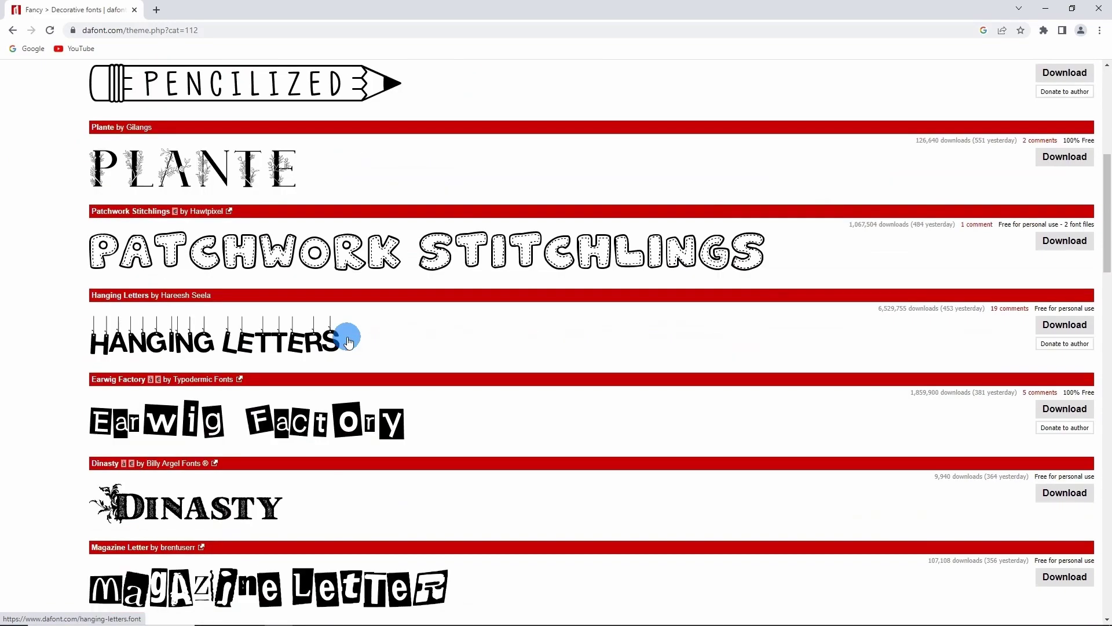
scroll(346, 342, down, 1)
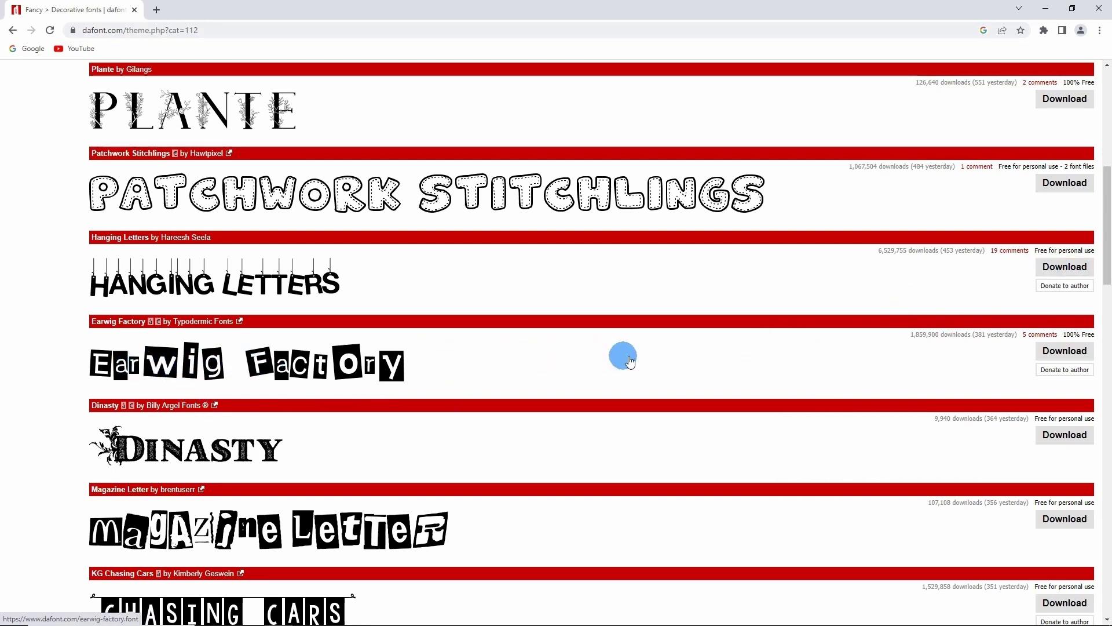
- Download Earwig Factory and extract all three archive files to the Desktop
click(1069, 352)
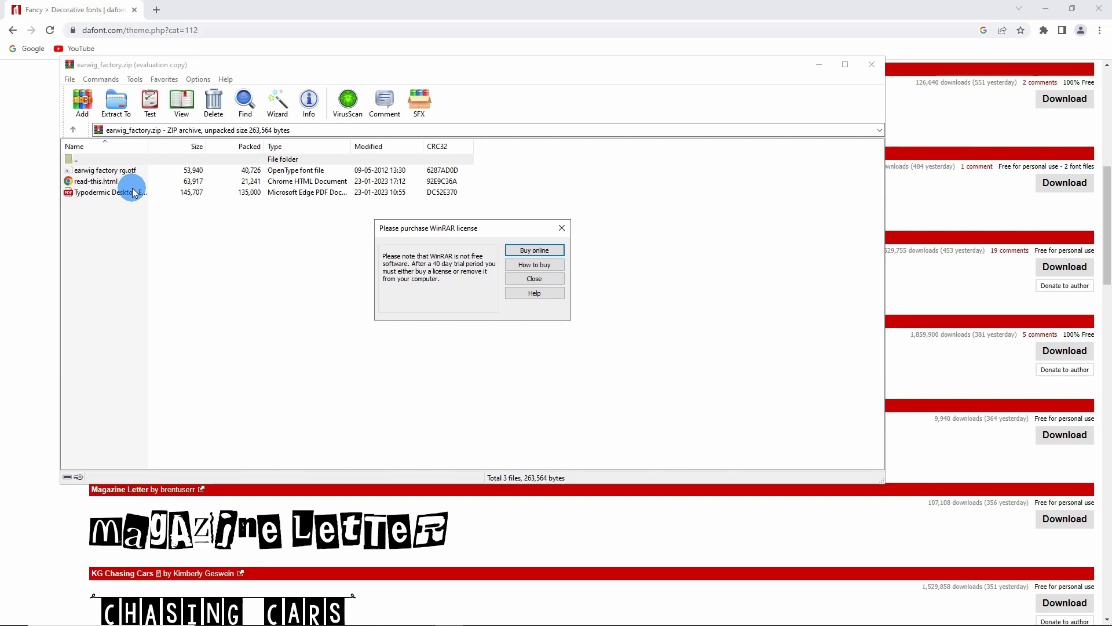
drag(251, 197, 234, 185)
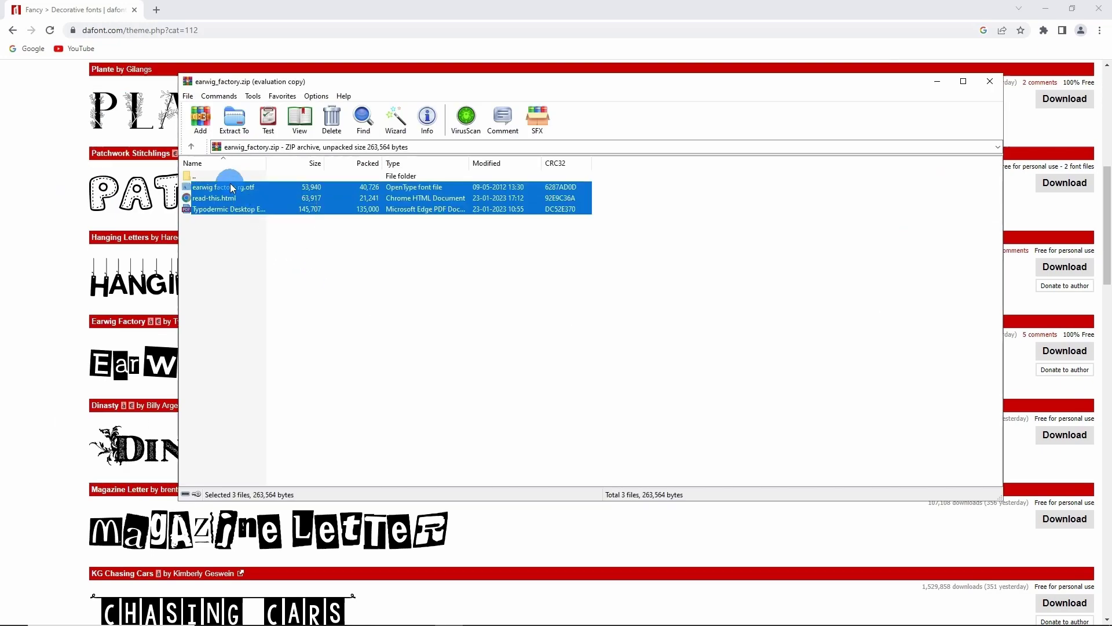
click(235, 124)
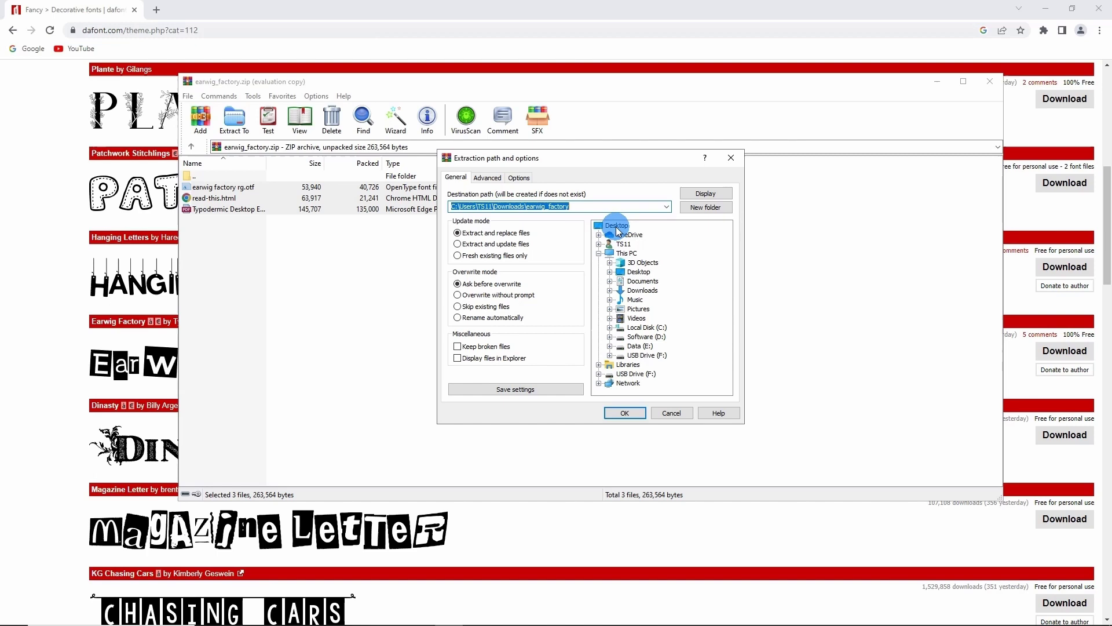
click(617, 228)
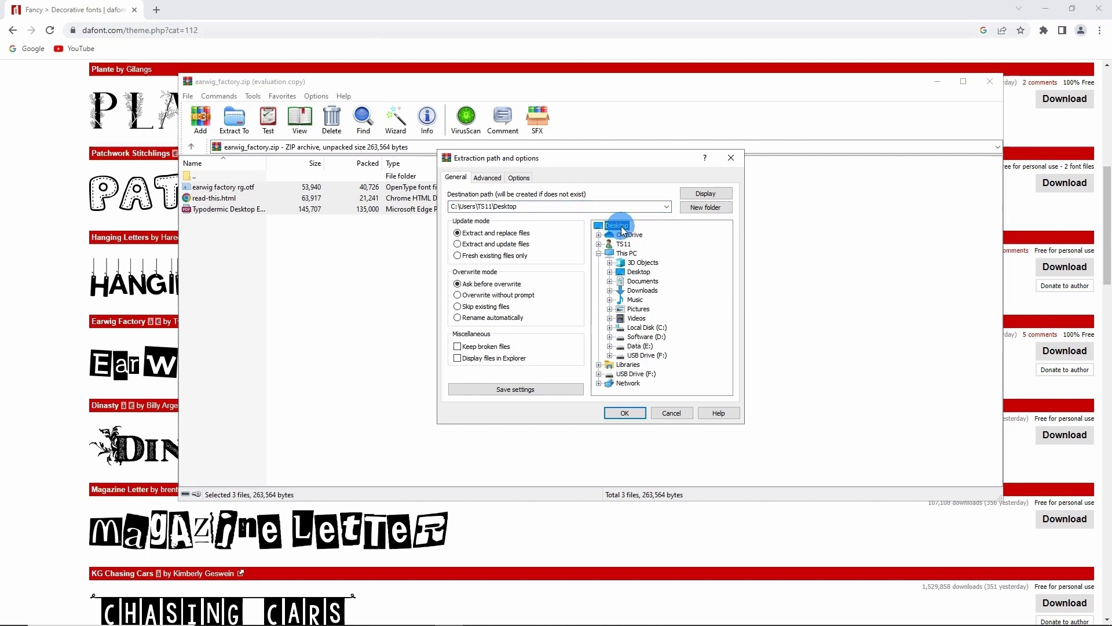
click(614, 417)
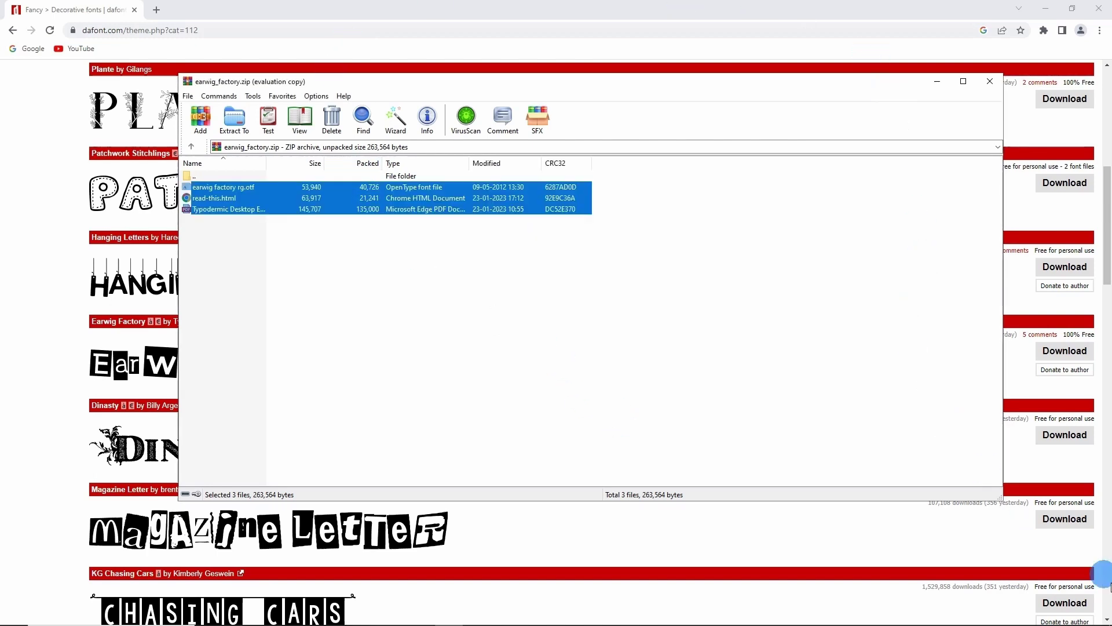
click(1111, 622)
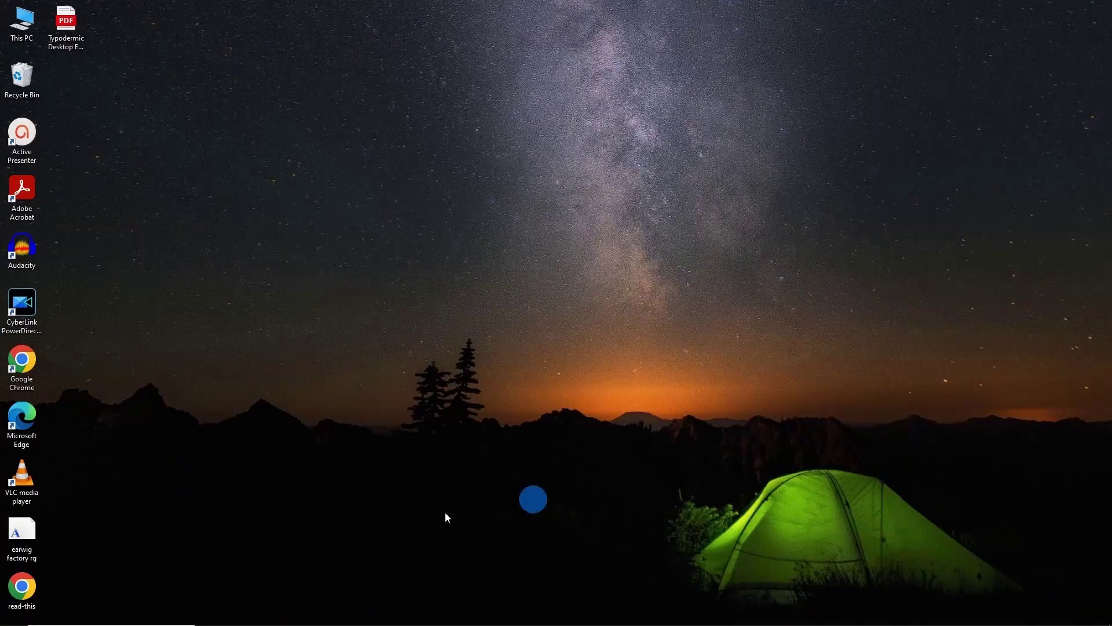
- Preview the extracted 'earwig factory rg' font file in Windows Font Viewer
double_click(25, 538)
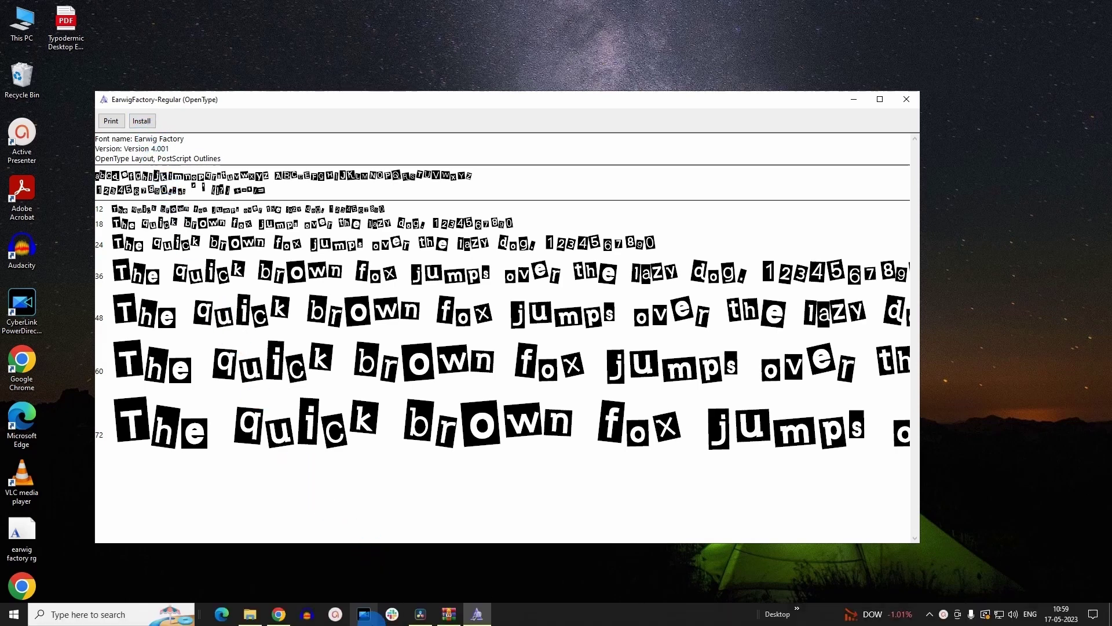
mouse_move(421, 614)
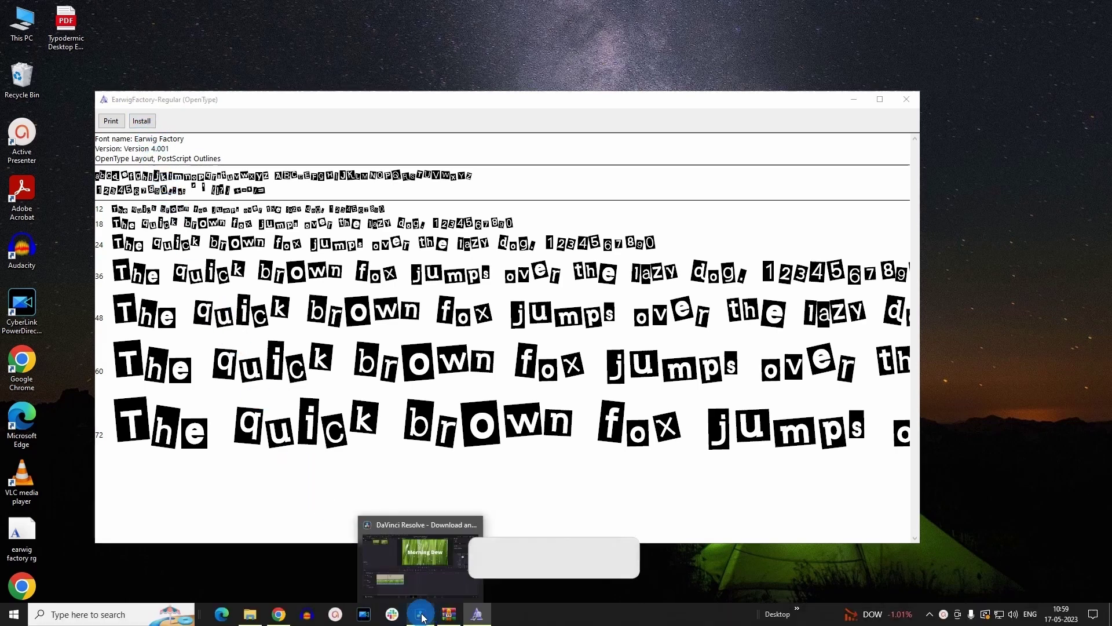
- Back in DaVinci Resolve, check the title's Font Family list for Earwig Factory
click(420, 585)
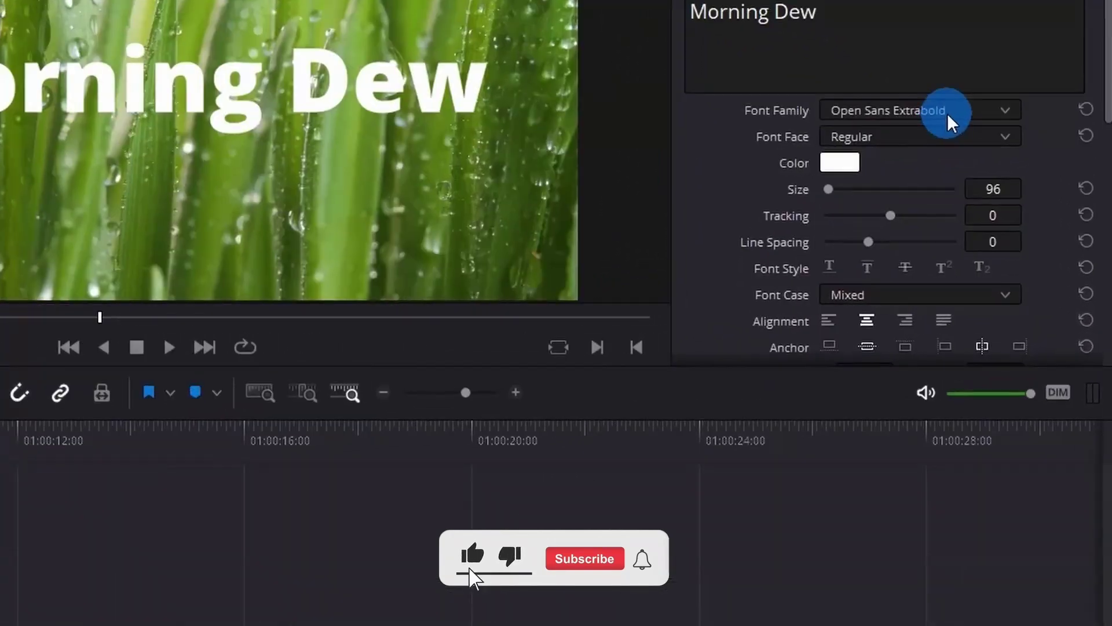
click(948, 114)
scroll(911, 535, up, 1)
scroll(919, 534, up, 4)
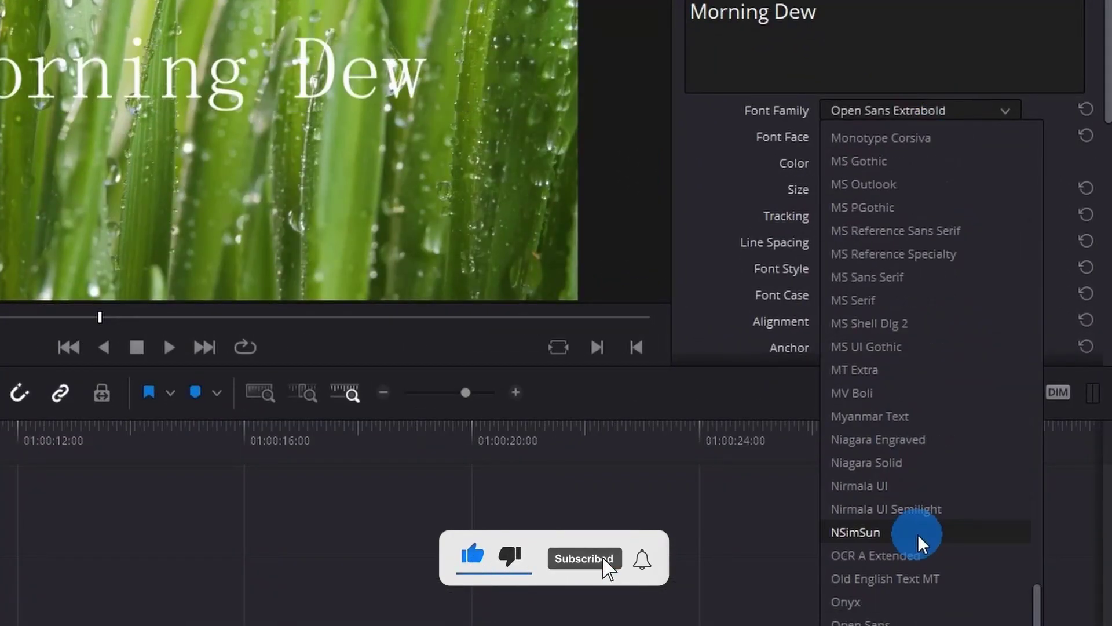
scroll(918, 530, up, 4)
scroll(919, 530, up, 5)
scroll(916, 524, up, 3)
scroll(911, 508, up, 4)
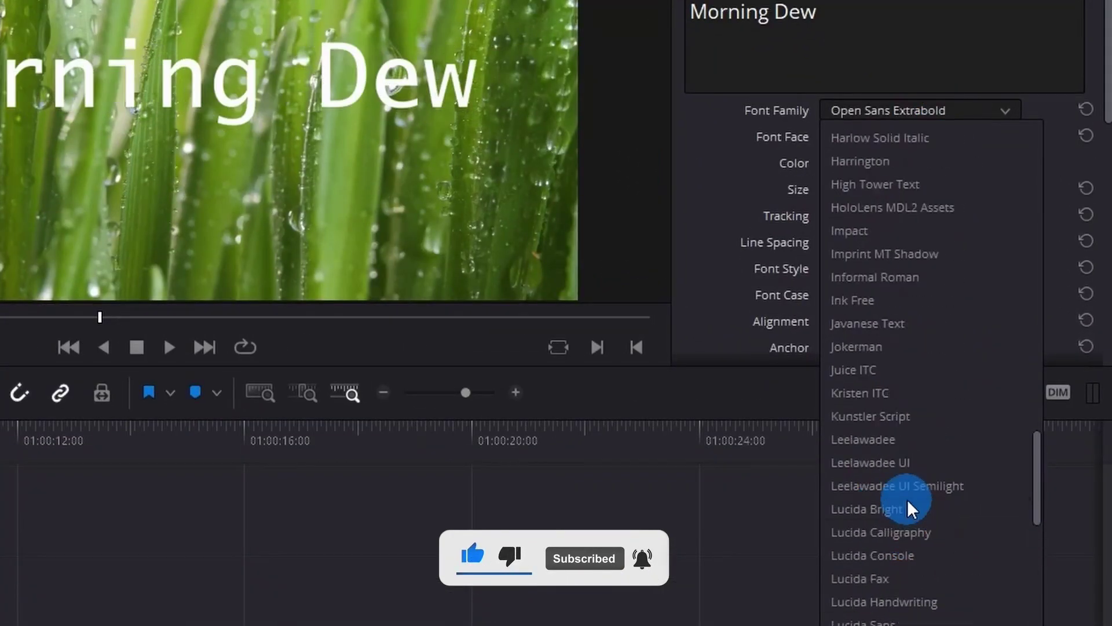
scroll(906, 503, up, 5)
scroll(907, 492, up, 4)
scroll(870, 374, up, 5)
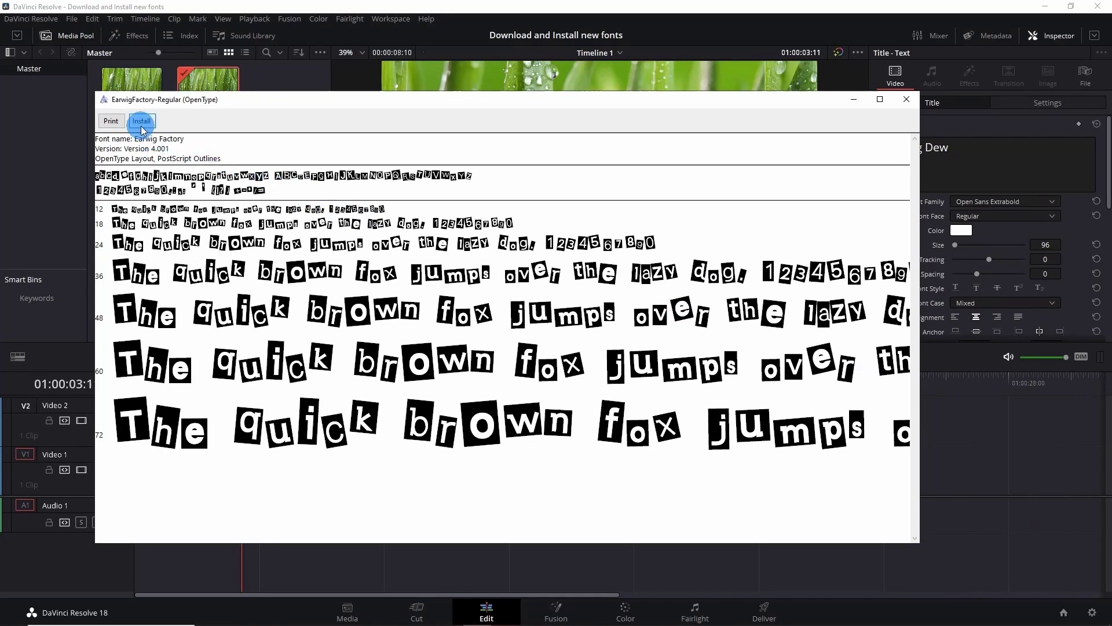
- Install the Earwig Factory font on the system from Font Viewer
click(143, 123)
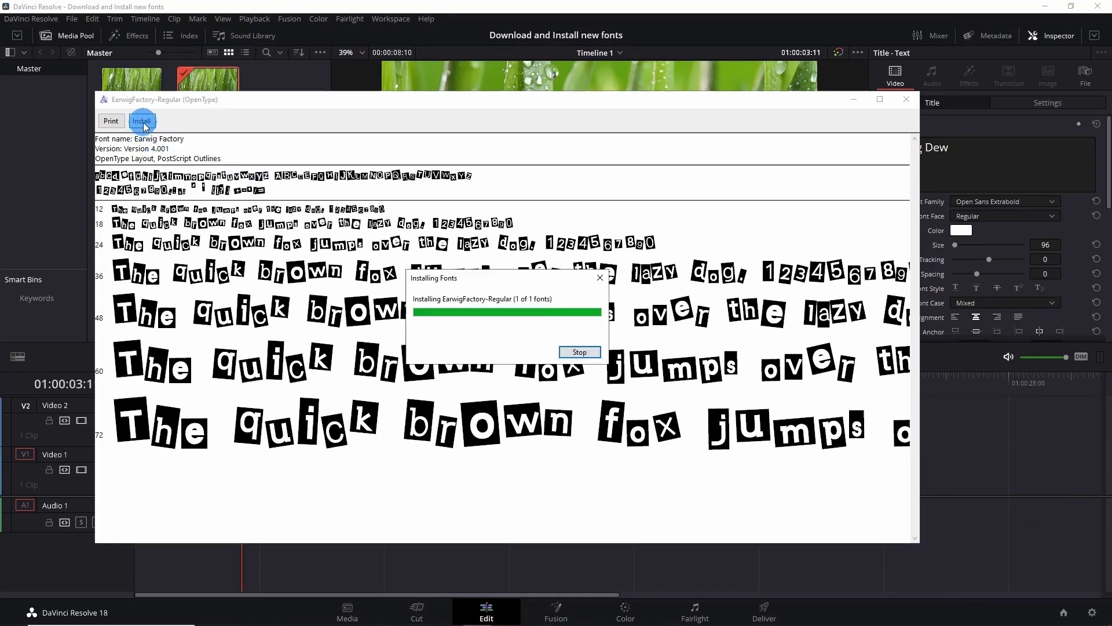
click(856, 103)
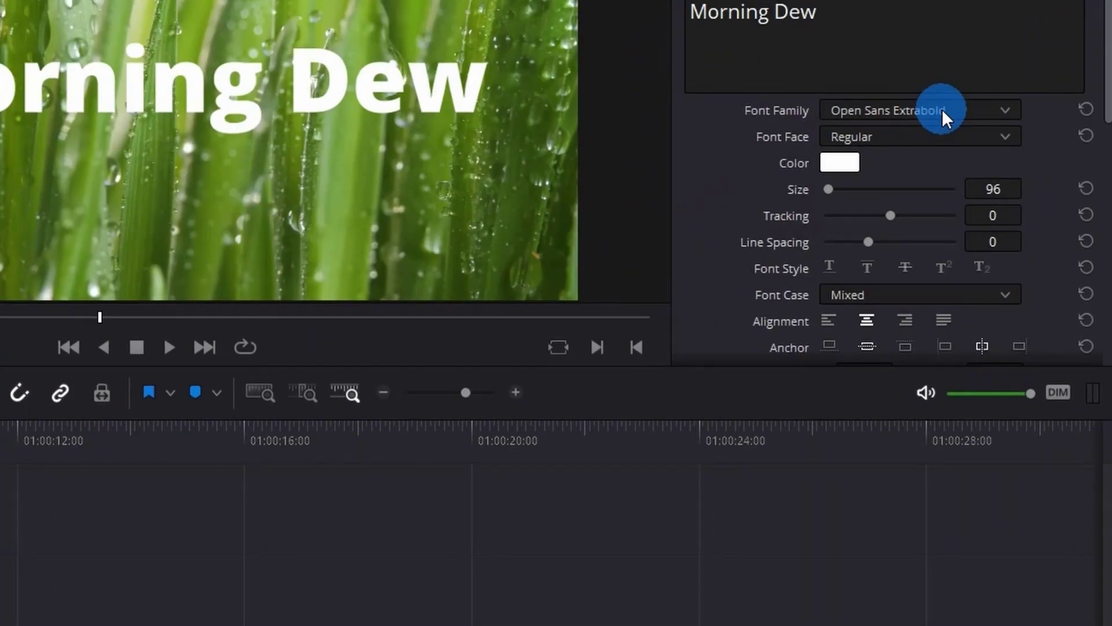
click(942, 108)
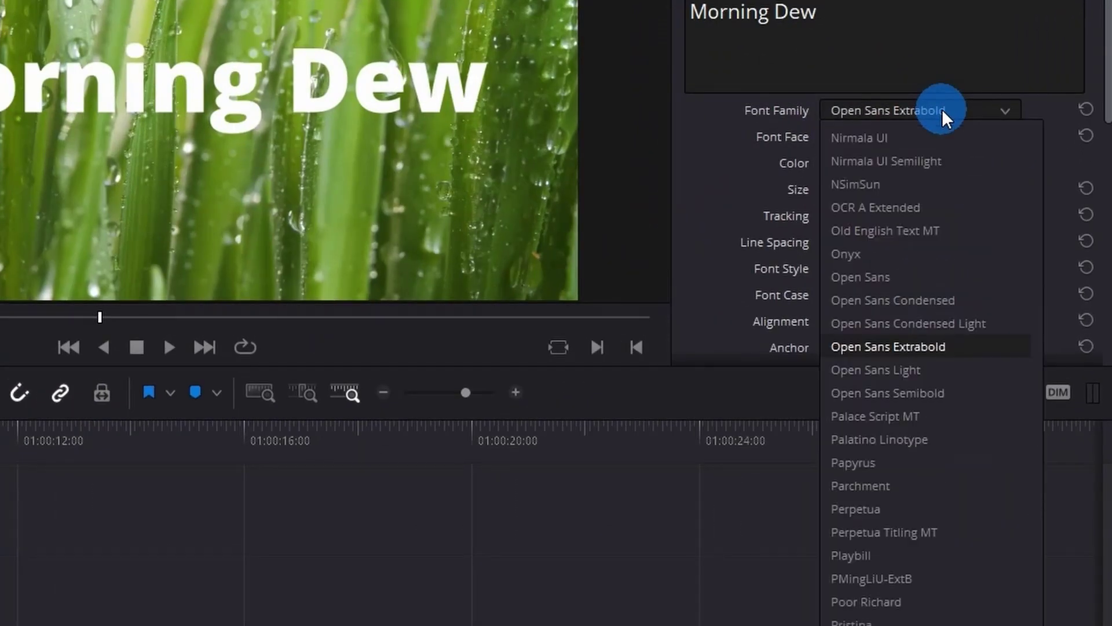
scroll(893, 388, up, 10)
scroll(893, 388, up, 2)
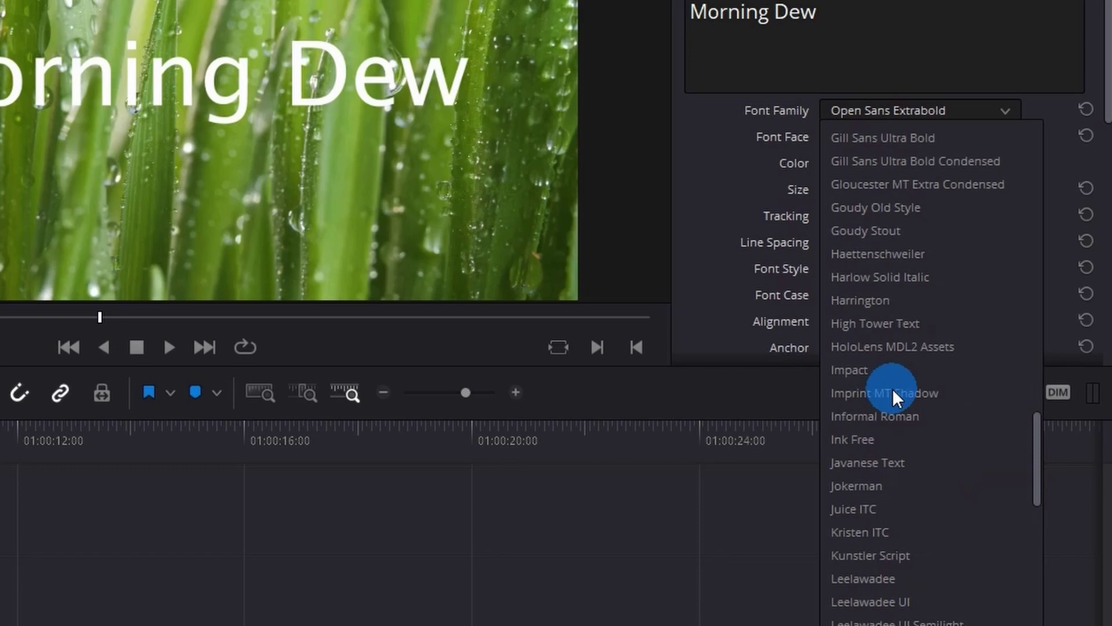
scroll(893, 389, up, 3)
scroll(892, 389, up, 6)
scroll(893, 389, up, 4)
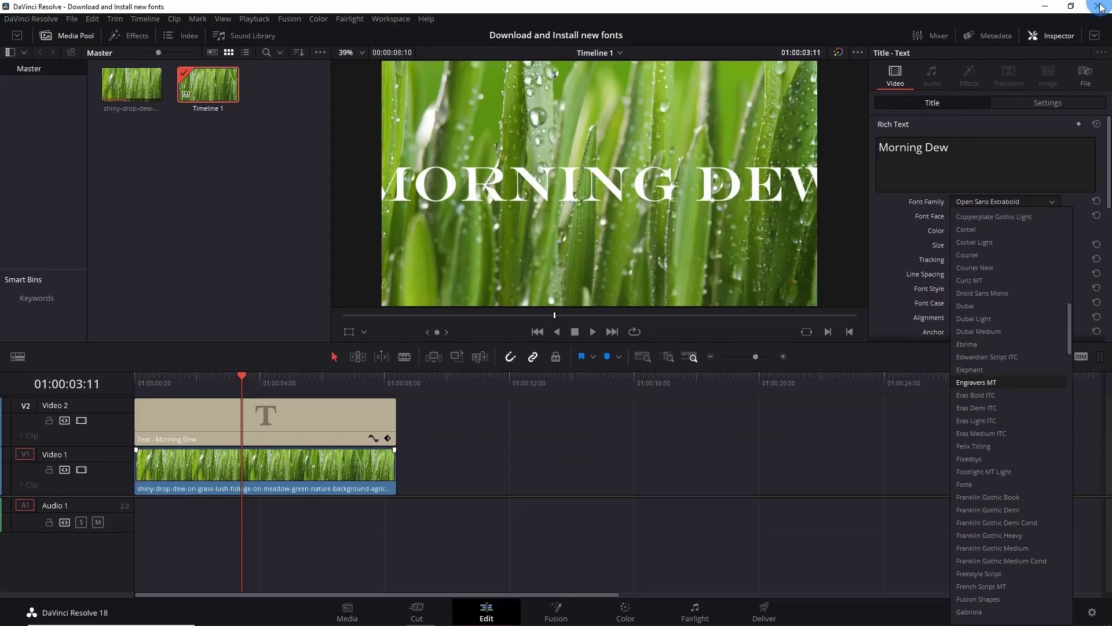
- Quit DaVinci Resolve, keeping Open Sans Extrabold, and relaunch it from the taskbar
click(1101, 7)
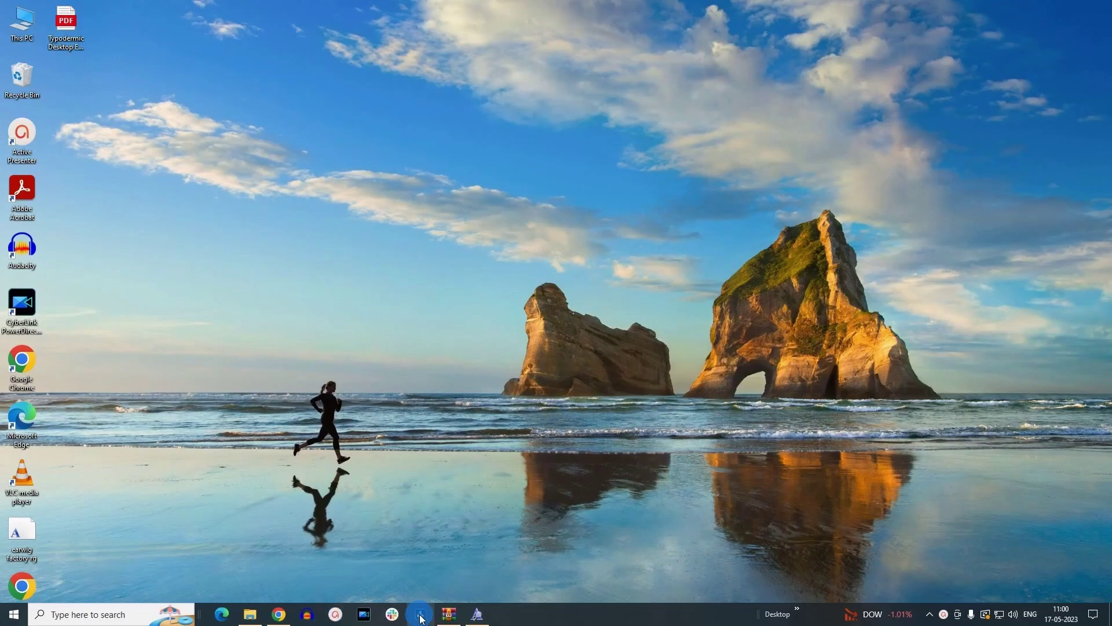
click(429, 617)
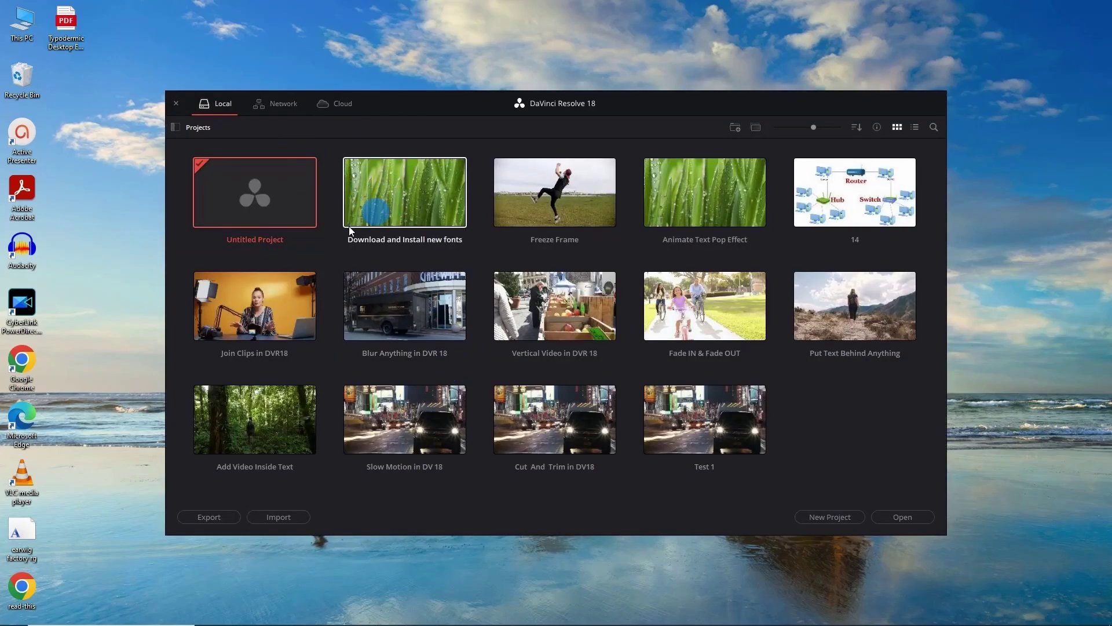
- Reopen the 'Download and Install new fonts' project and the Morning Dew title's font list
double_click(383, 204)
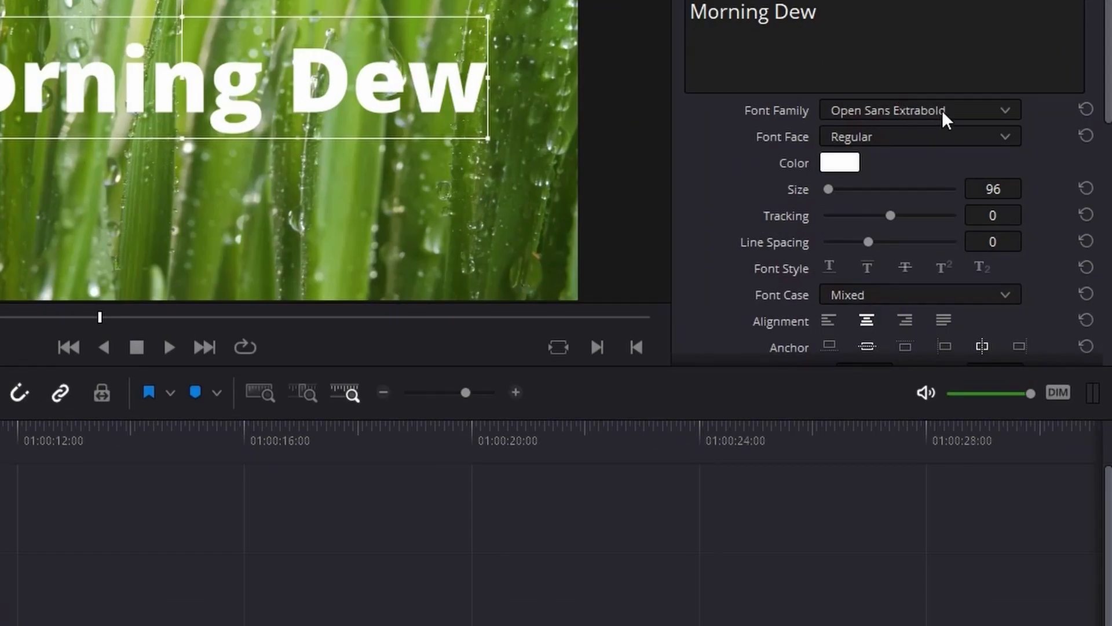
click(942, 110)
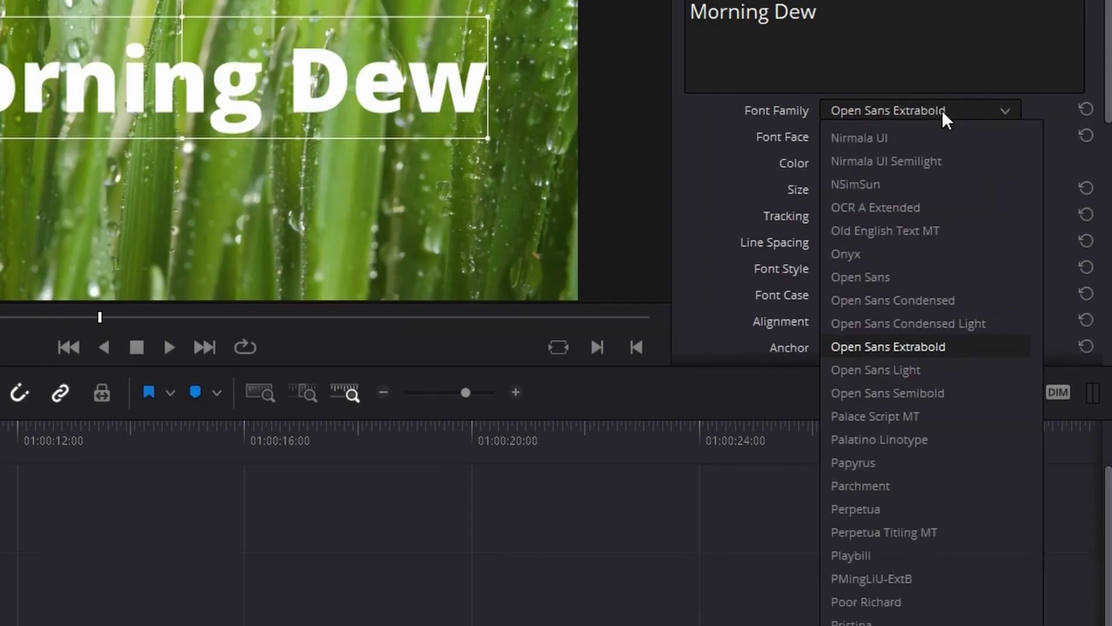
scroll(898, 413, up, 3)
scroll(898, 413, up, 5)
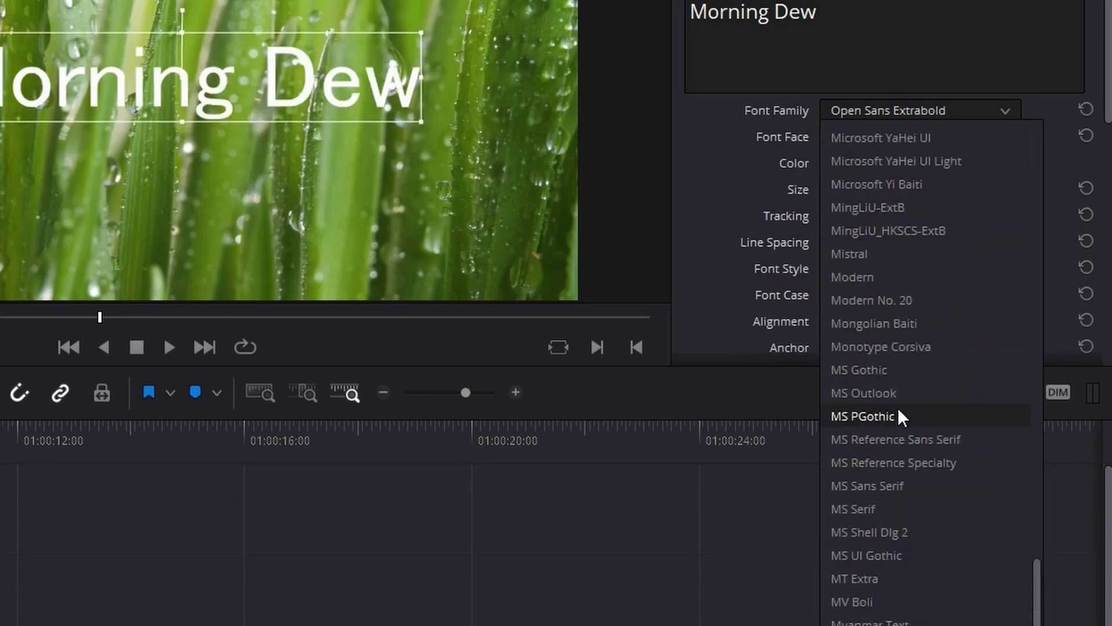
scroll(898, 407, up, 5)
scroll(899, 403, up, 3)
scroll(899, 403, up, 7)
scroll(899, 407, up, 4)
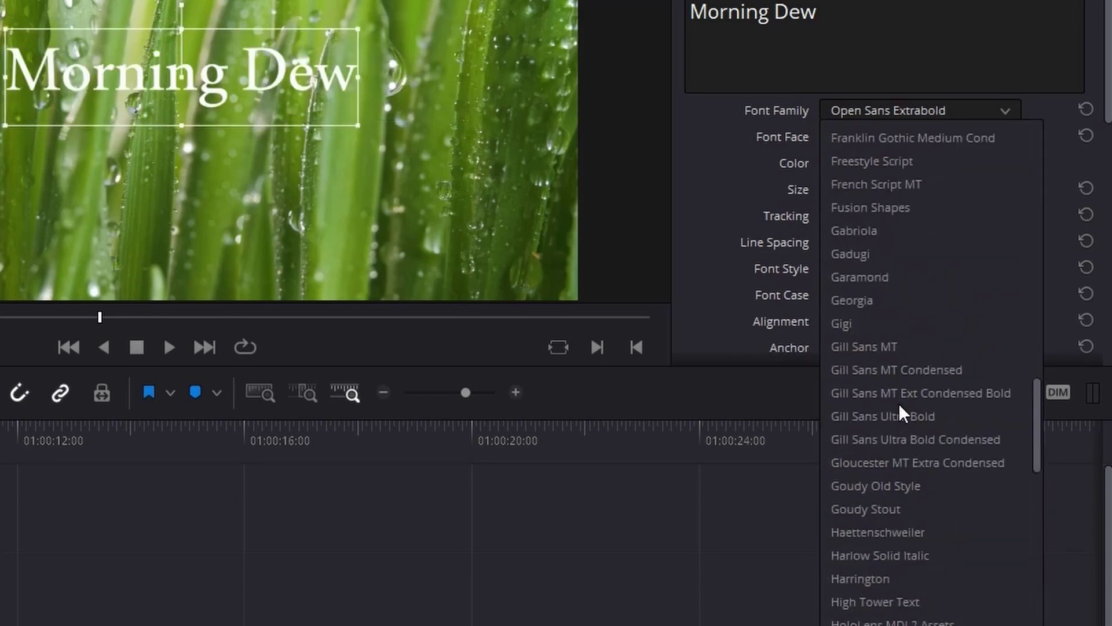
scroll(900, 407, up, 5)
scroll(900, 407, up, 4)
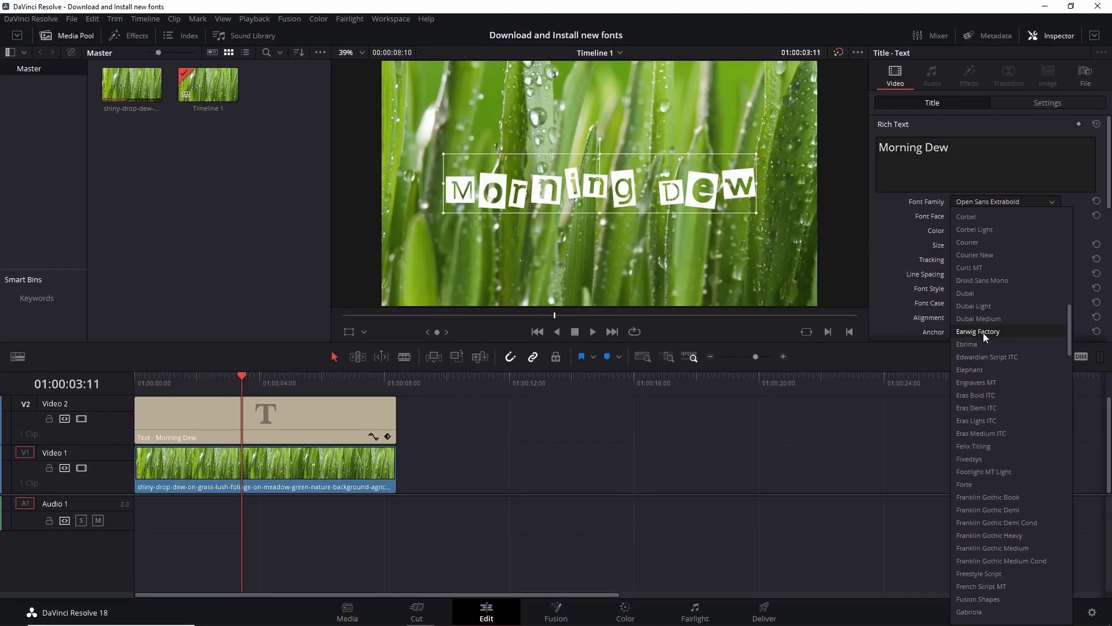
click(983, 332)
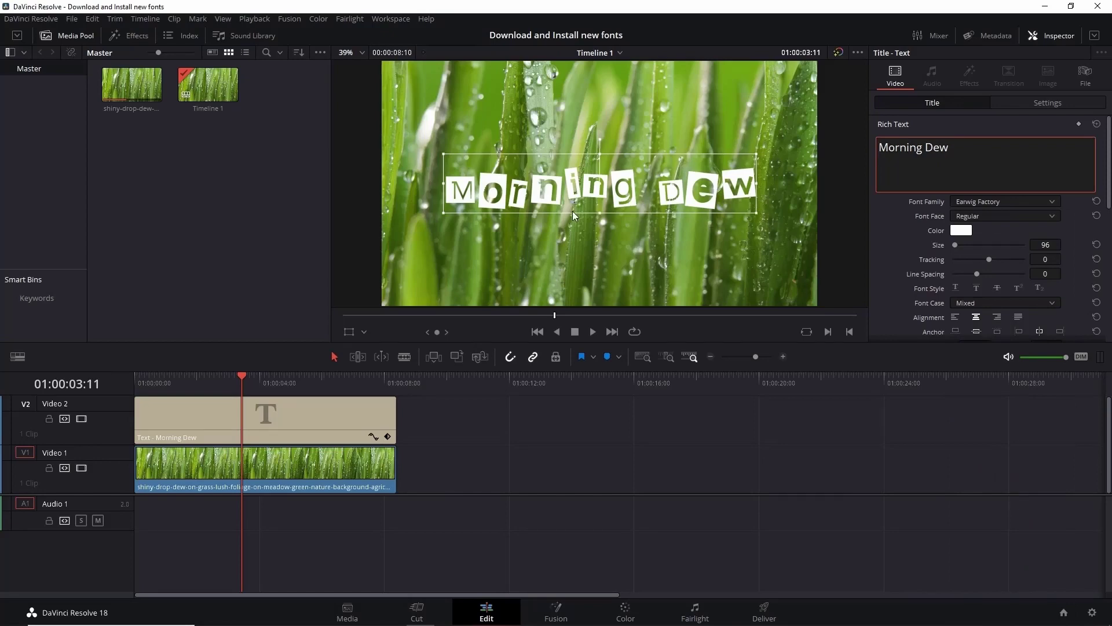
click(659, 244)
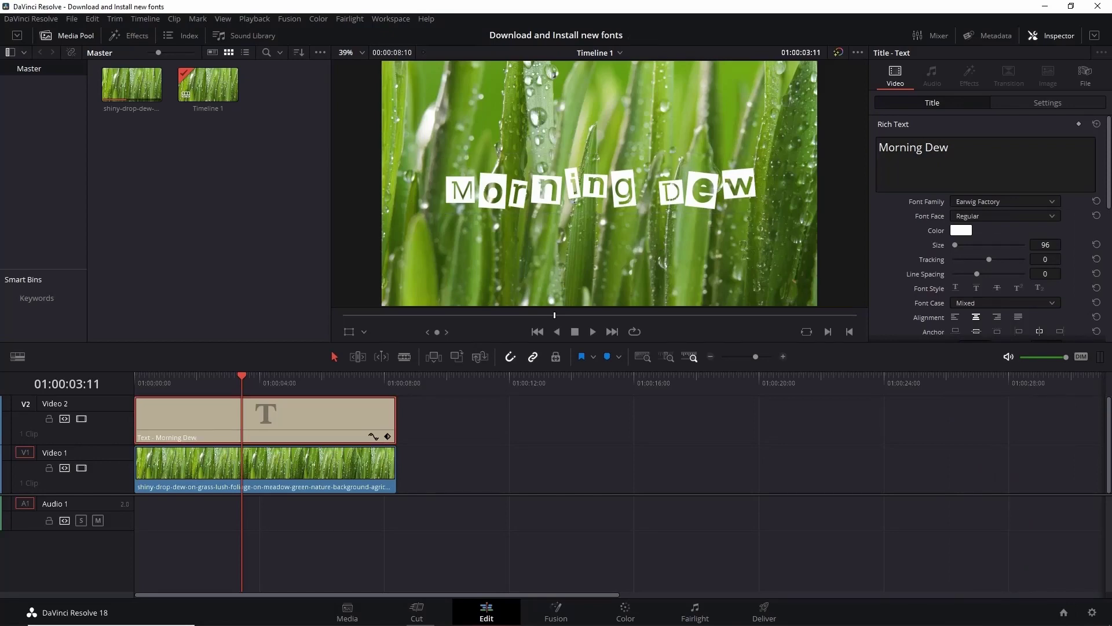